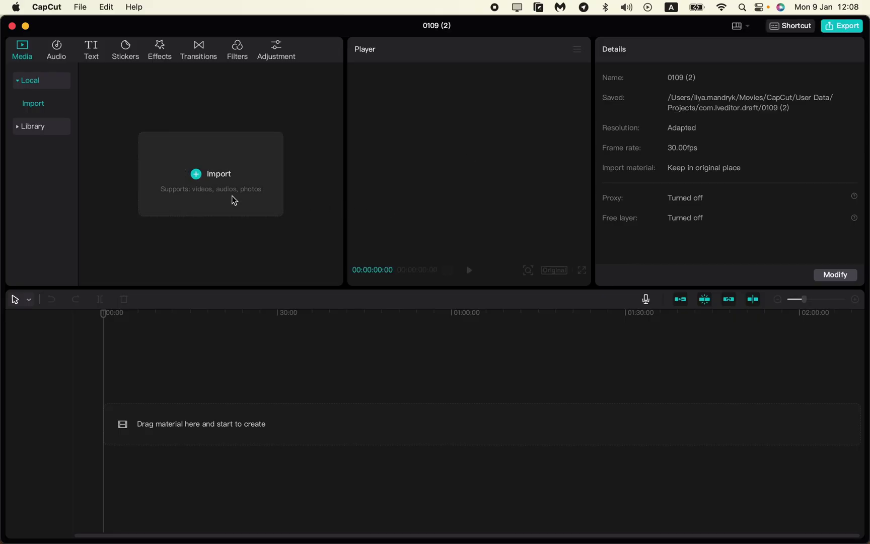
Step: Import '1-Minute Nature Background Sound.mp4' from Downloads, place it on the timeline and scale it to 111%
click(250, 203)
click(330, 210)
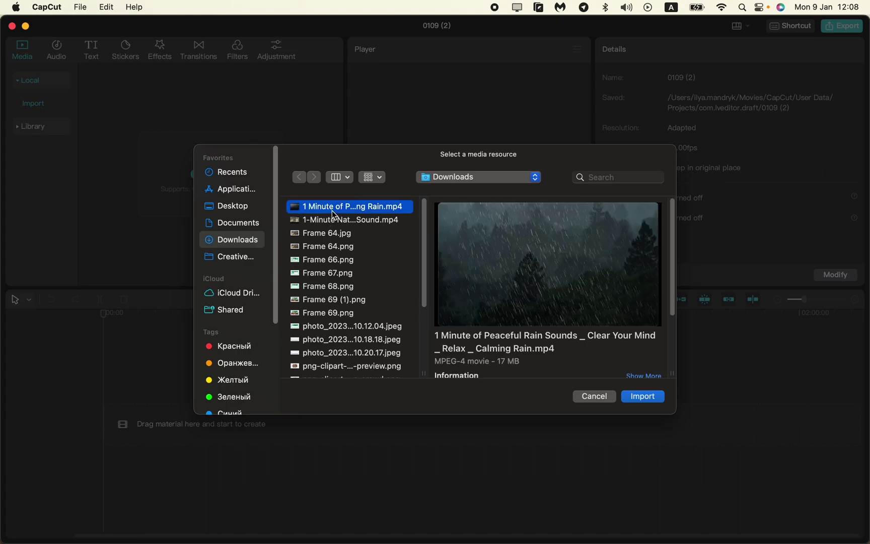
click(331, 220)
click(640, 396)
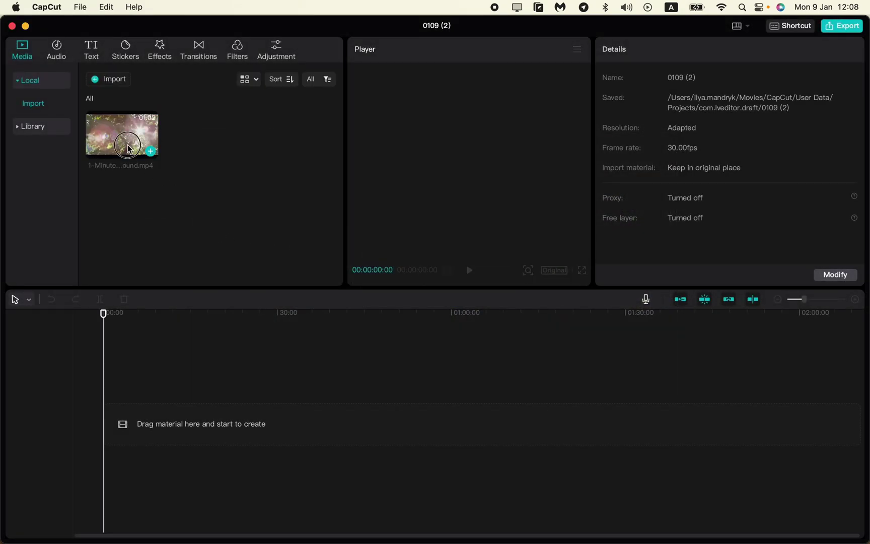
drag(129, 146, 123, 421)
drag(582, 226, 596, 229)
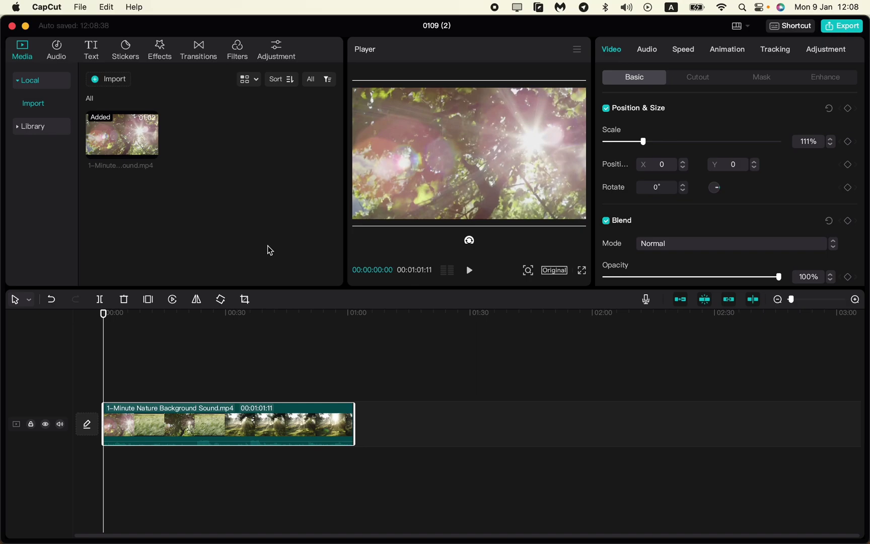
Step: Mute the nature clip's original audio on its track
click(105, 314)
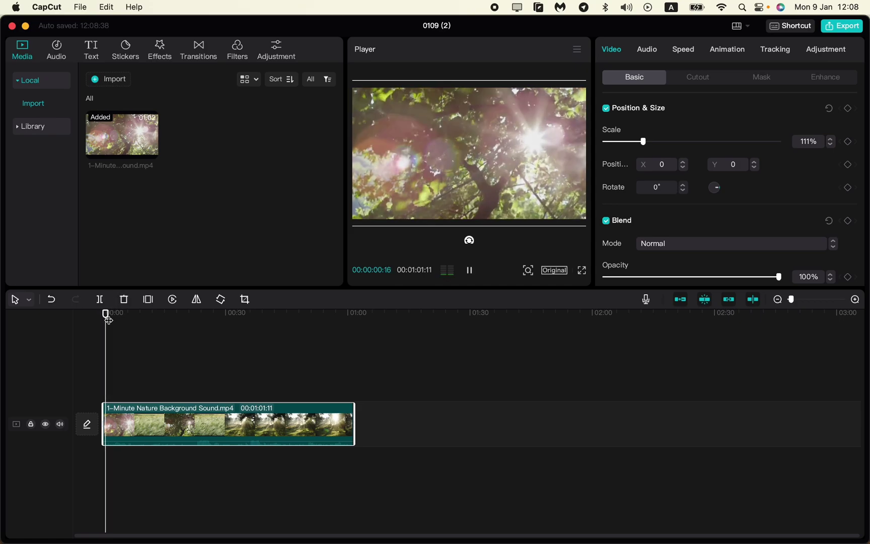
click(59, 424)
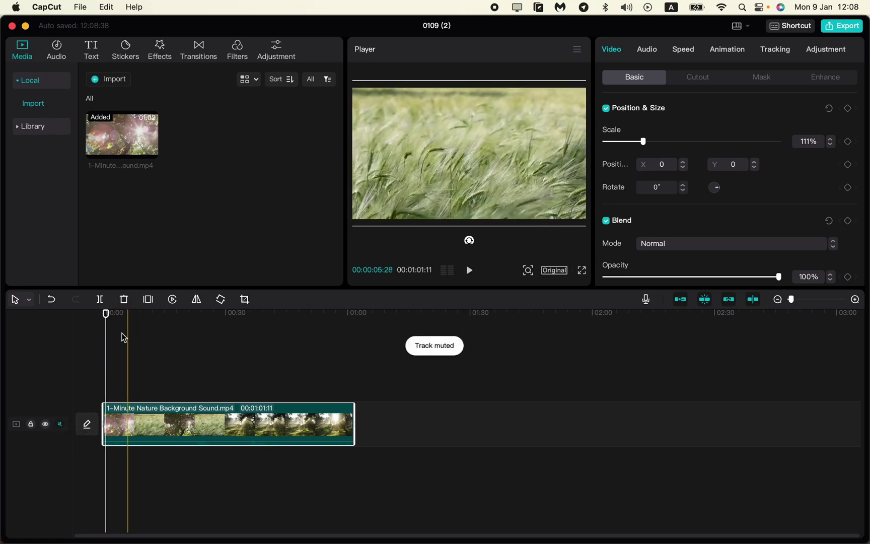
click(145, 327)
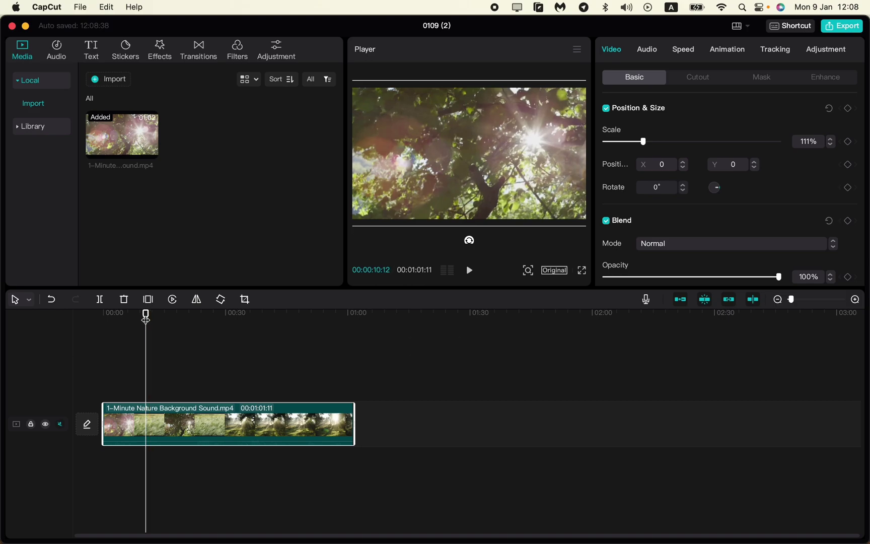
Step: Rewind the playhead to the clip start and play the preview
drag(146, 320, 114, 323)
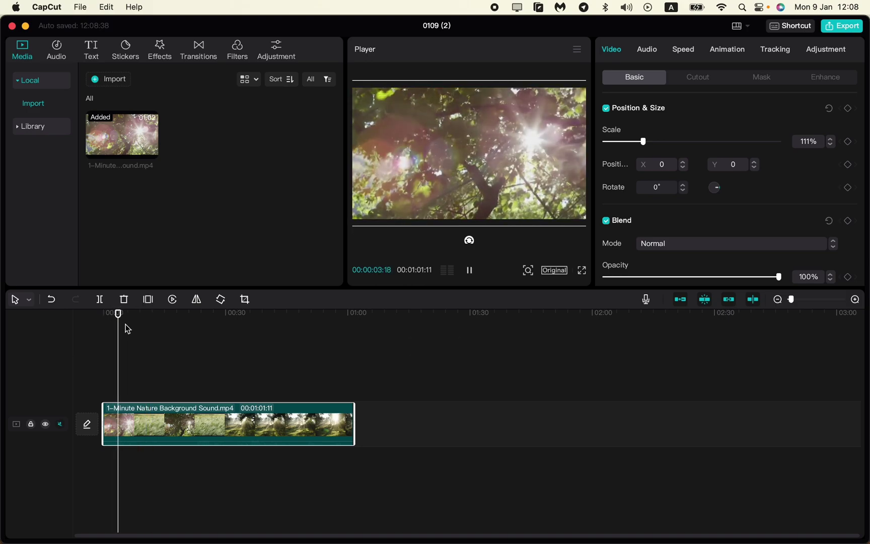
key(space)
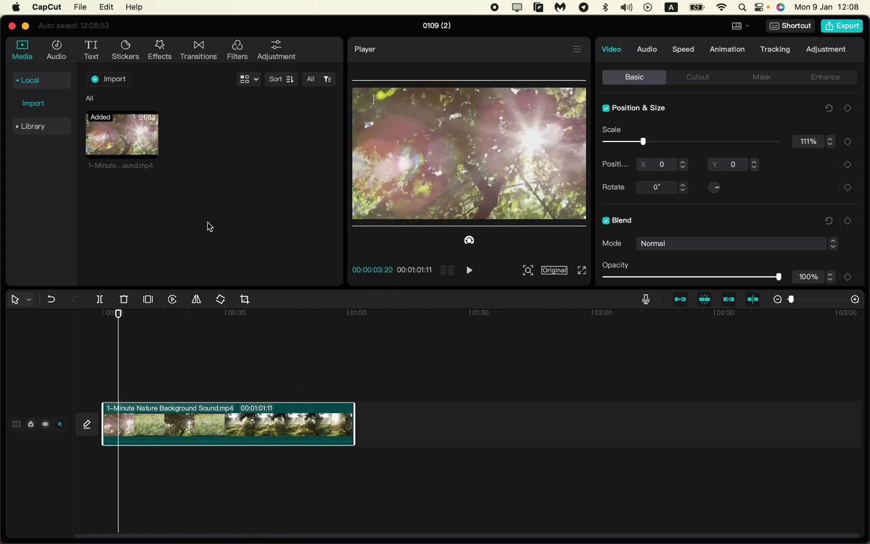
drag(118, 314, 103, 314)
key(space)
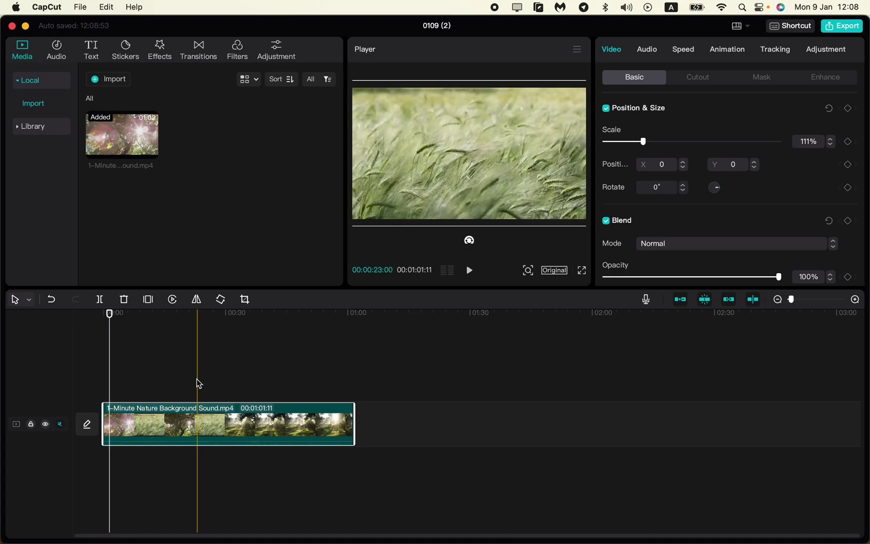
scroll(196, 383, up, 5)
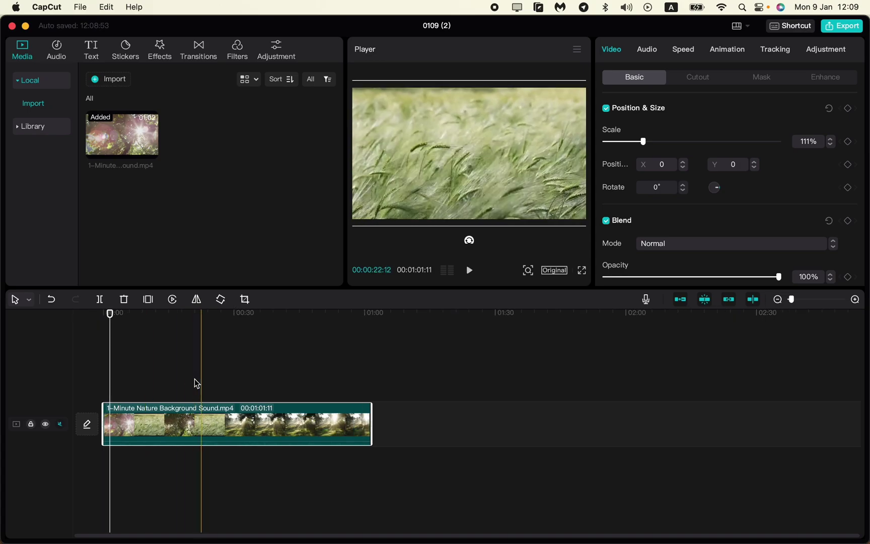
click(107, 313)
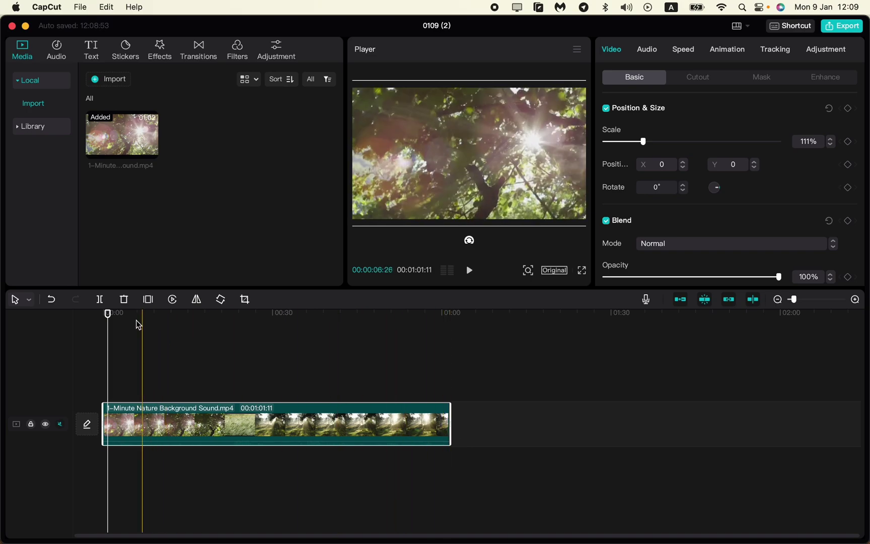
drag(107, 314, 217, 331)
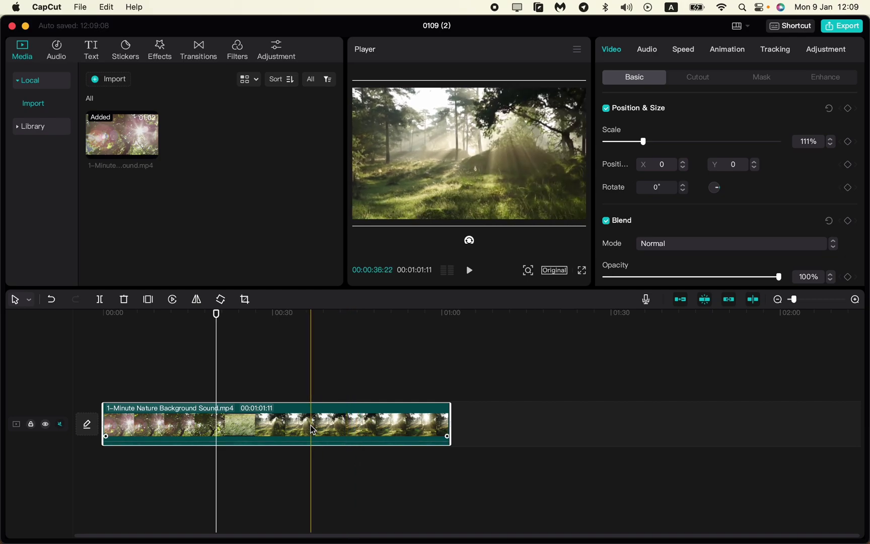
drag(216, 314, 61, 332)
key(space)
key(space)
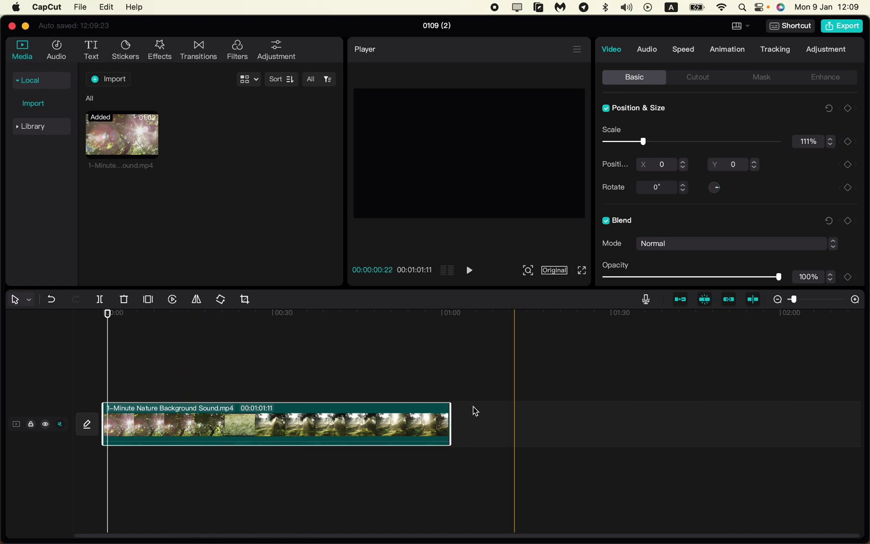
Step: Split the clip at two points and delete the middle piece, leaving a 42-second project
click(194, 426)
click(301, 425)
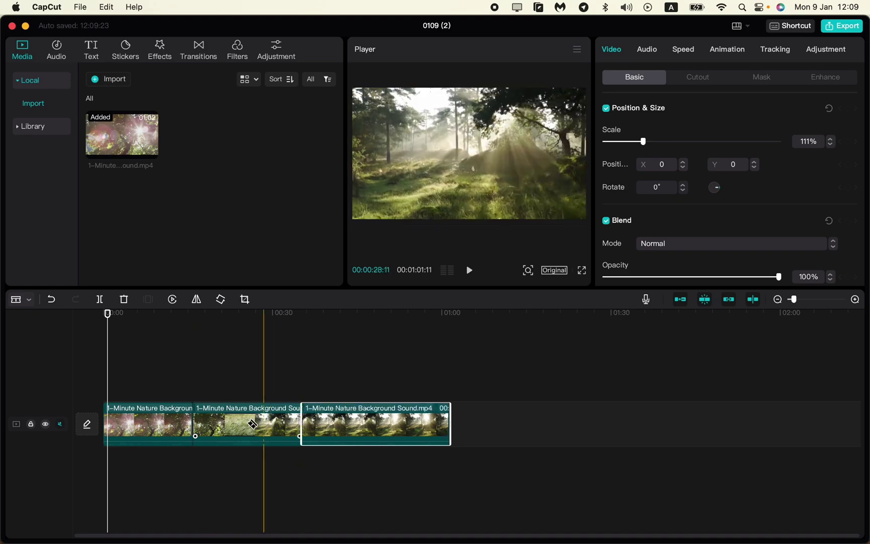
key(a)
click(201, 428)
key(Delete)
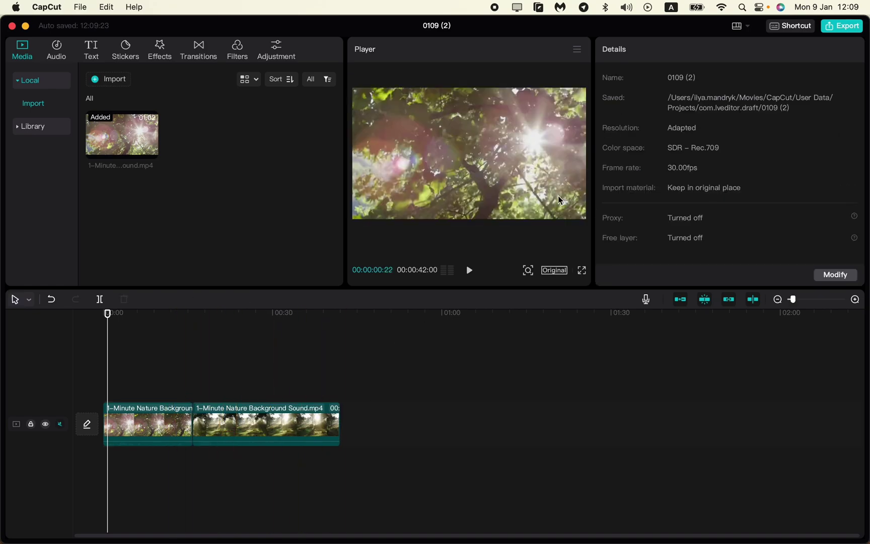
Step: Add a Default text clip to the timeline at about 2 seconds
click(93, 53)
drag(115, 113, 128, 390)
click(143, 333)
double_click(667, 113)
key(super+a)
text(Nature)
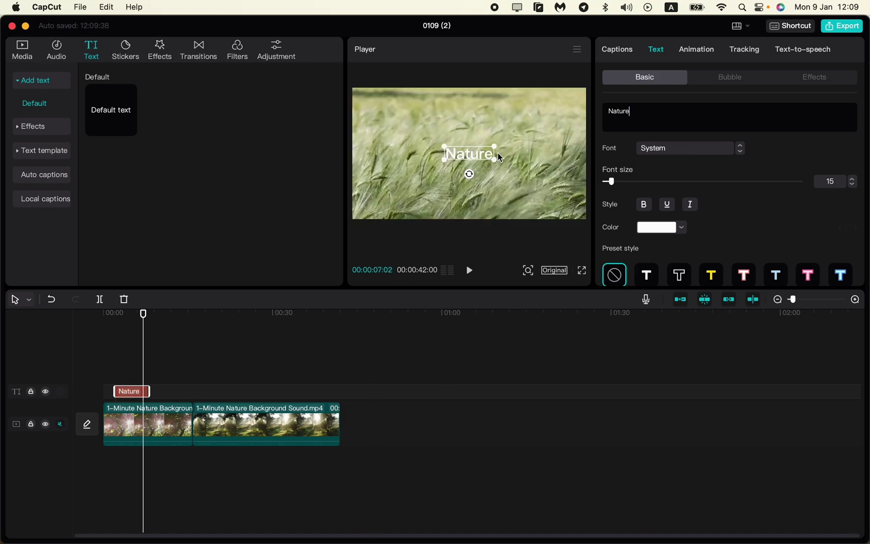
scroll(486, 162, up, 5)
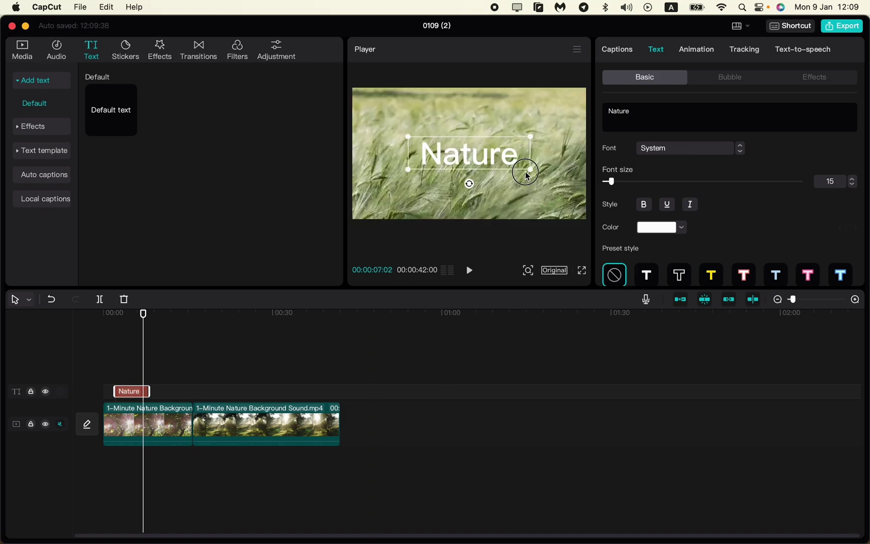
click(426, 350)
click(126, 351)
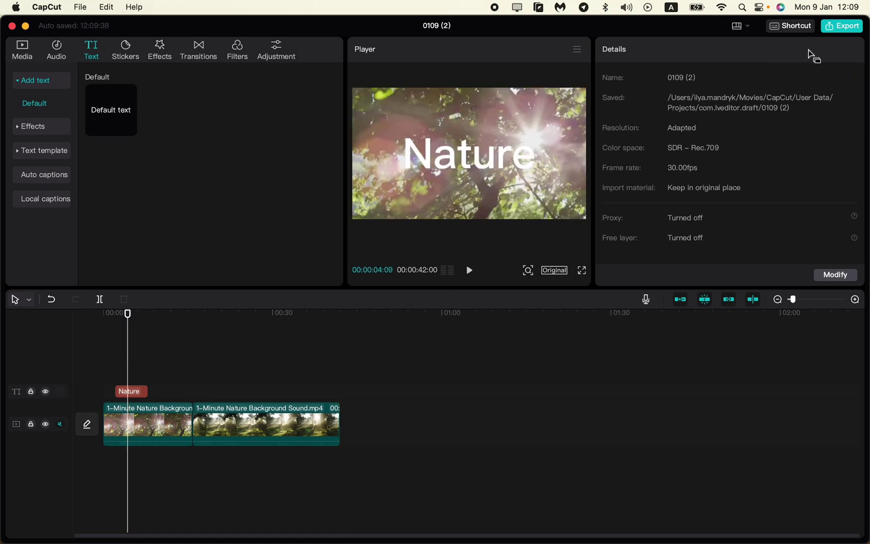
Step: Open the Export dialog and review the video settings: 2K resolution, Recommended bit rate, mp4
click(844, 27)
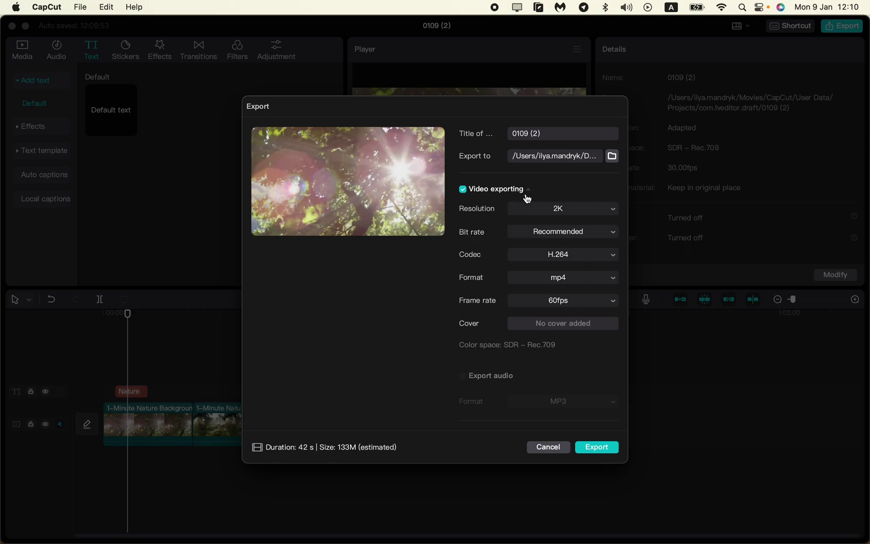
click(527, 196)
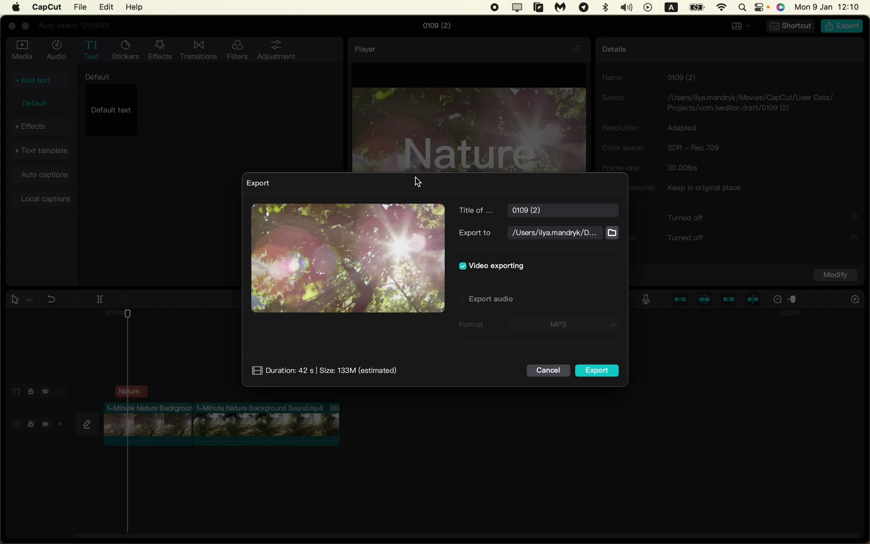
click(463, 267)
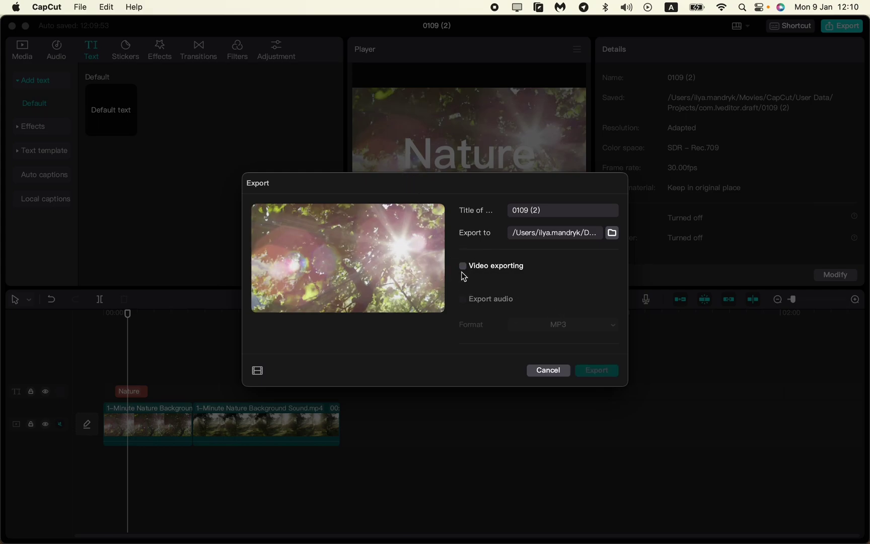
click(463, 268)
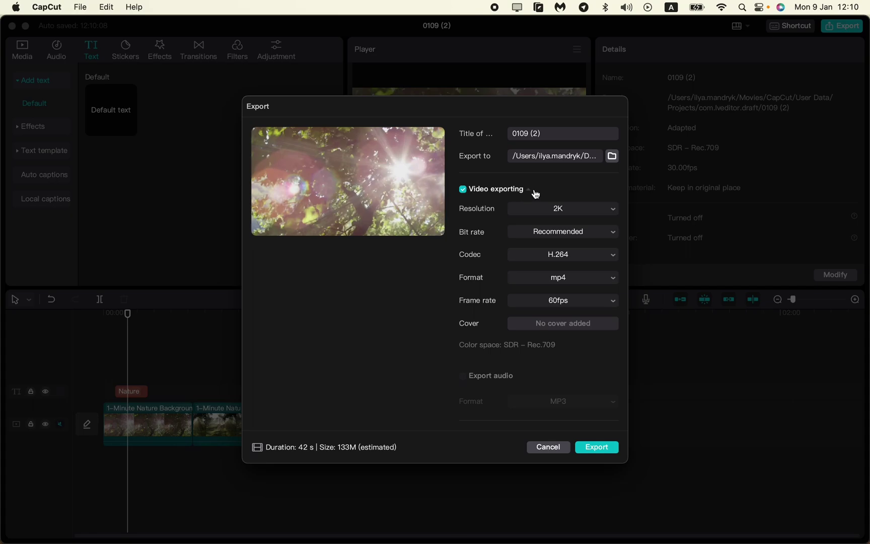
click(532, 191)
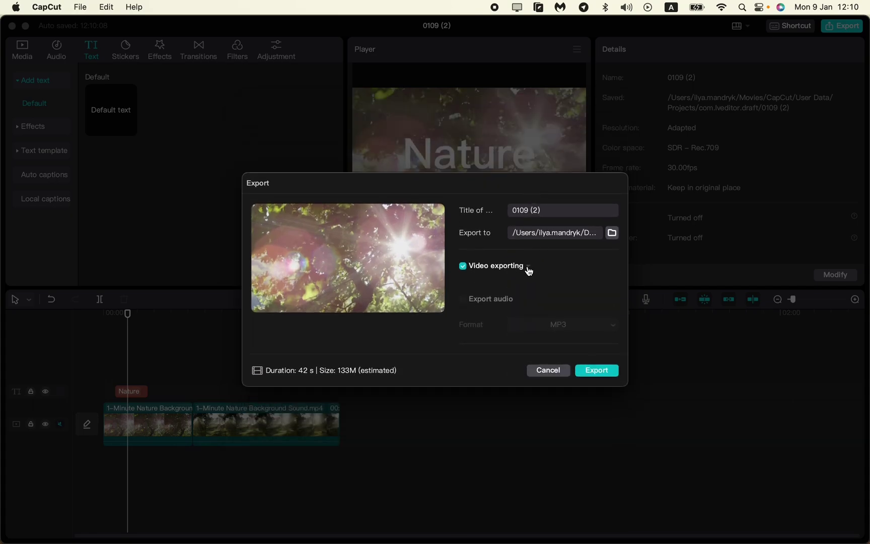
click(529, 268)
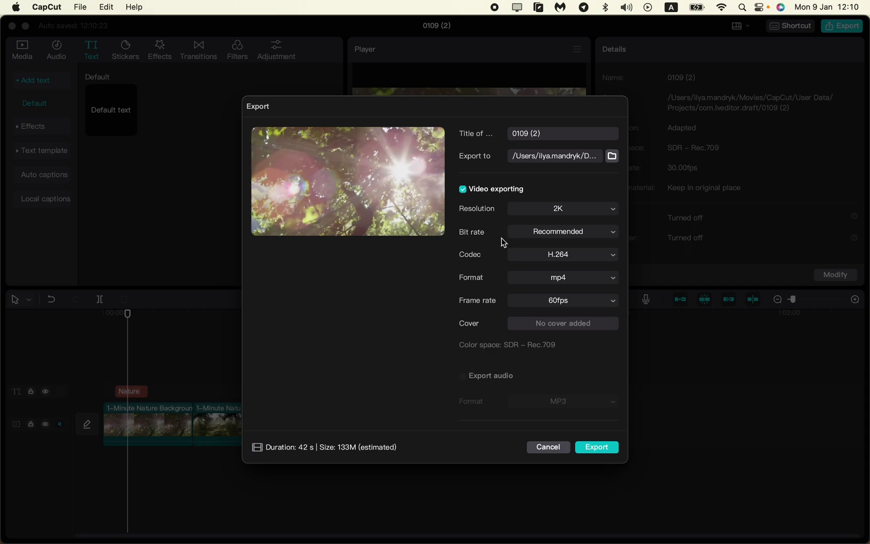
click(567, 212)
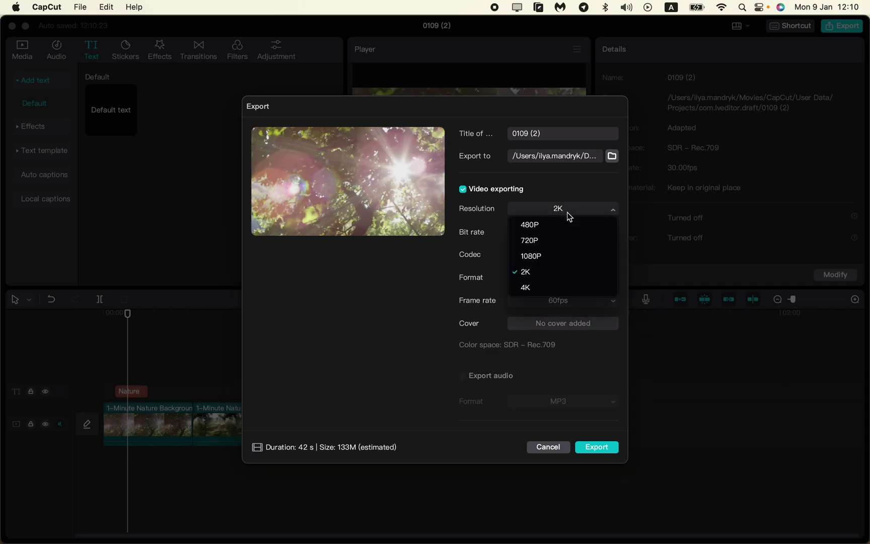
click(532, 275)
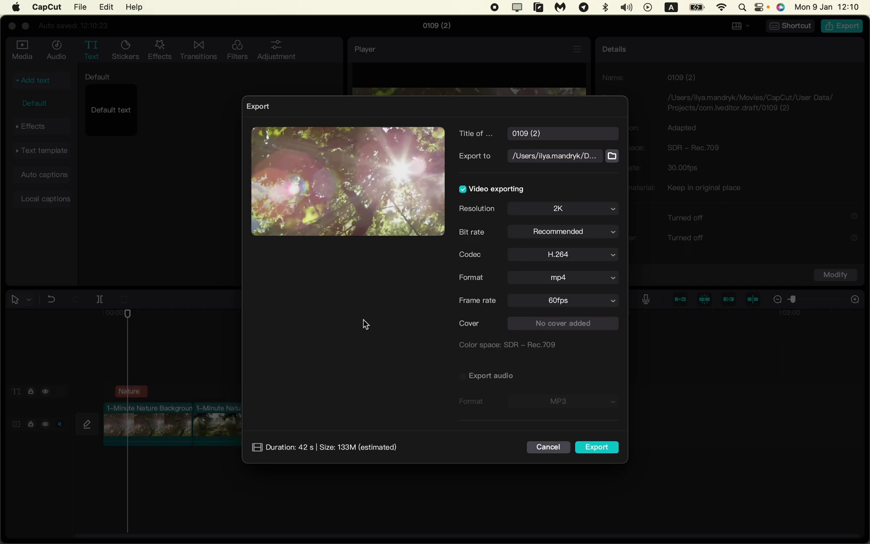
click(593, 213)
click(544, 275)
click(575, 207)
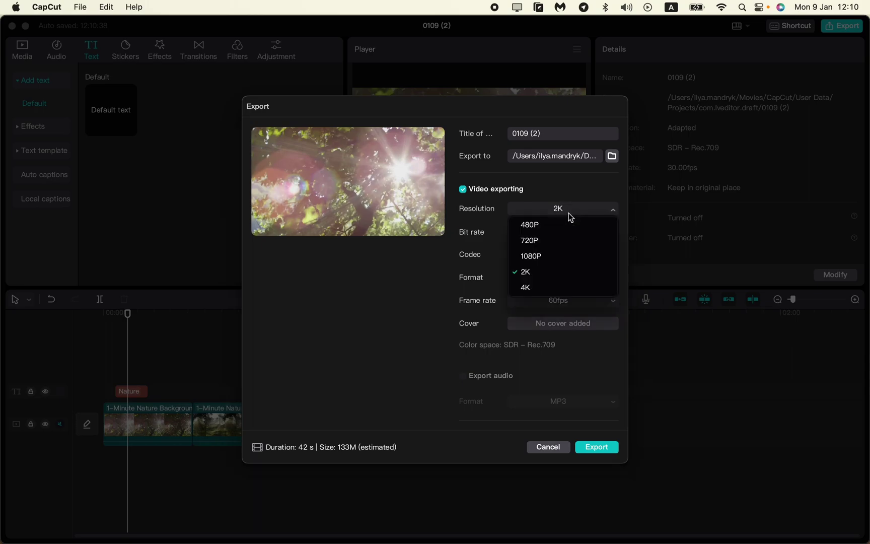
click(542, 275)
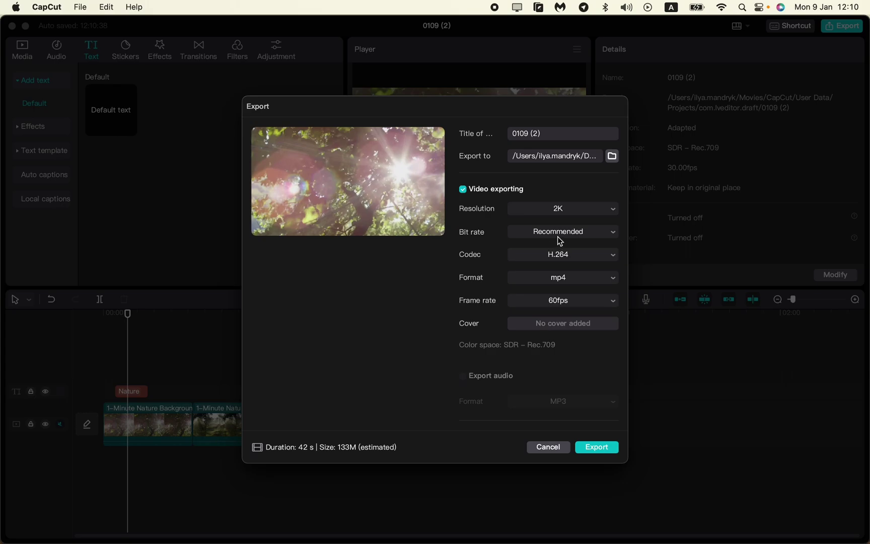
click(558, 235)
click(542, 265)
click(551, 301)
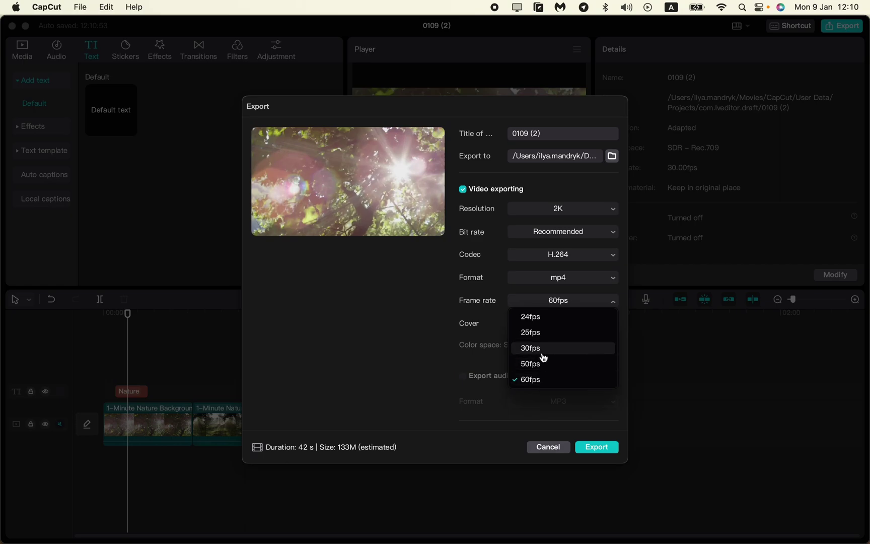
click(539, 317)
click(561, 302)
click(553, 380)
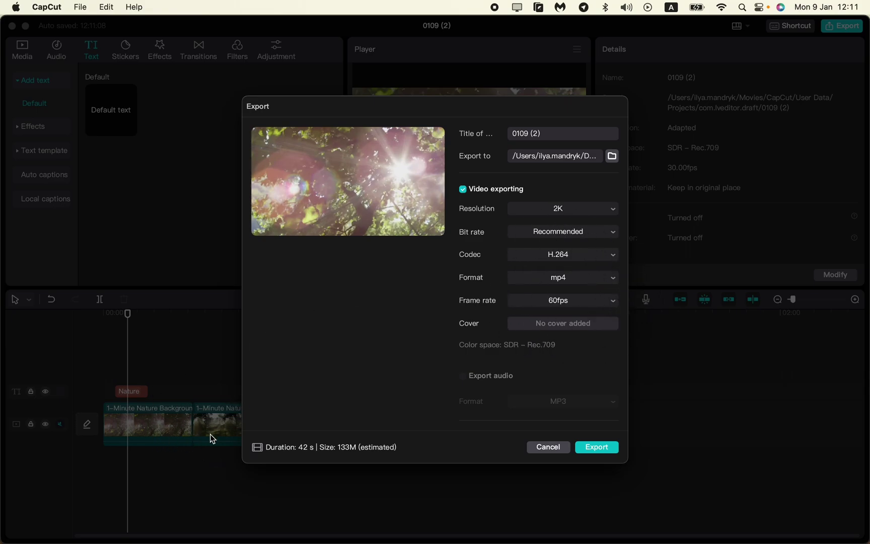
click(577, 283)
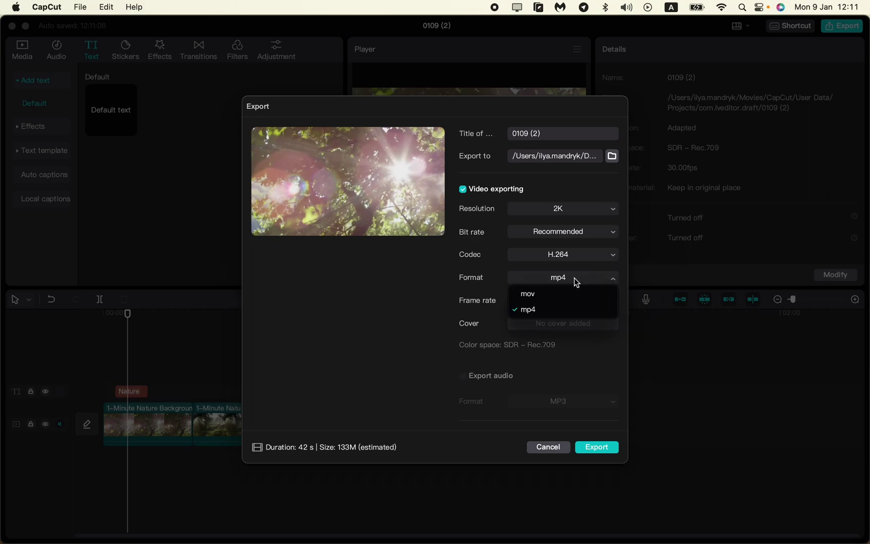
click(537, 310)
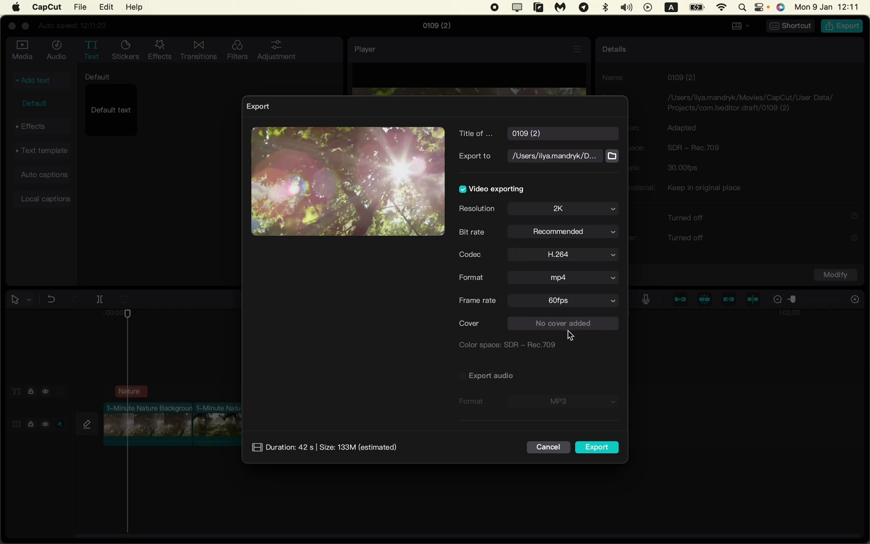
Step: Start the export, cancel it at 4.2% and close the Export dialog
click(594, 448)
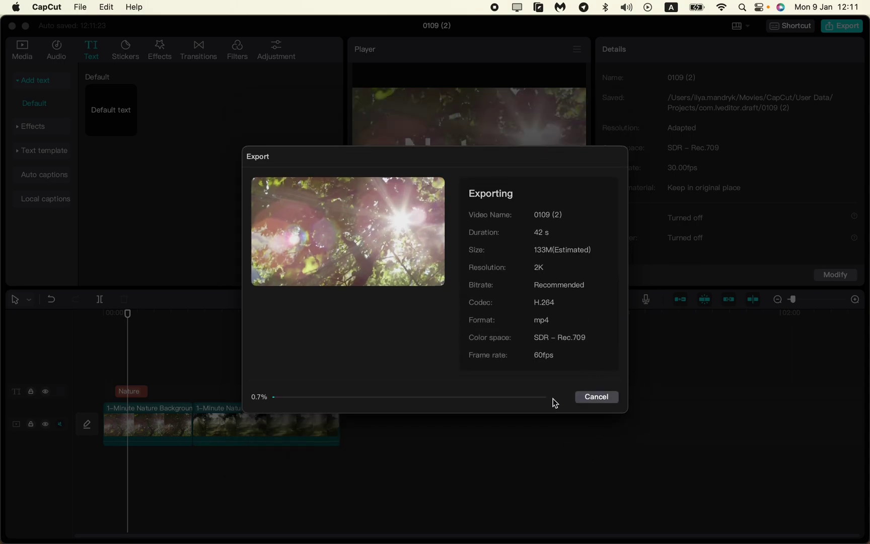
click(598, 398)
click(456, 335)
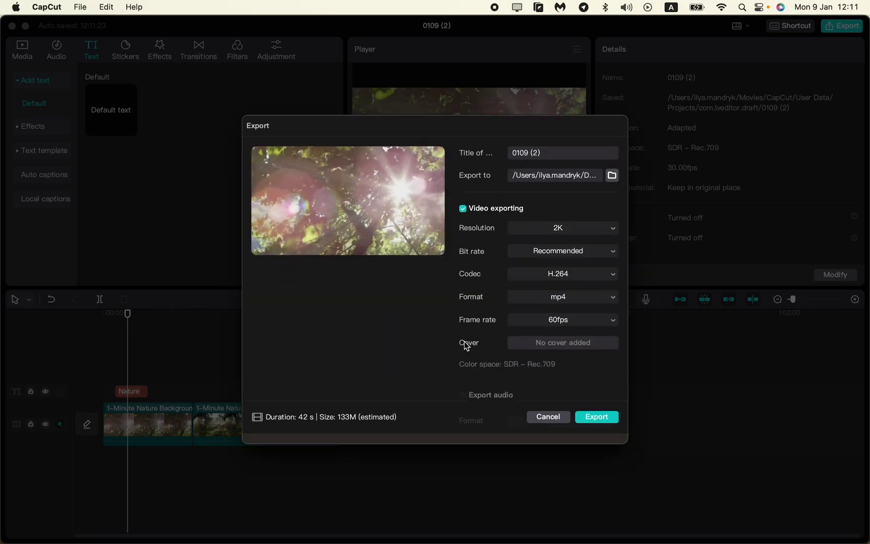
click(551, 439)
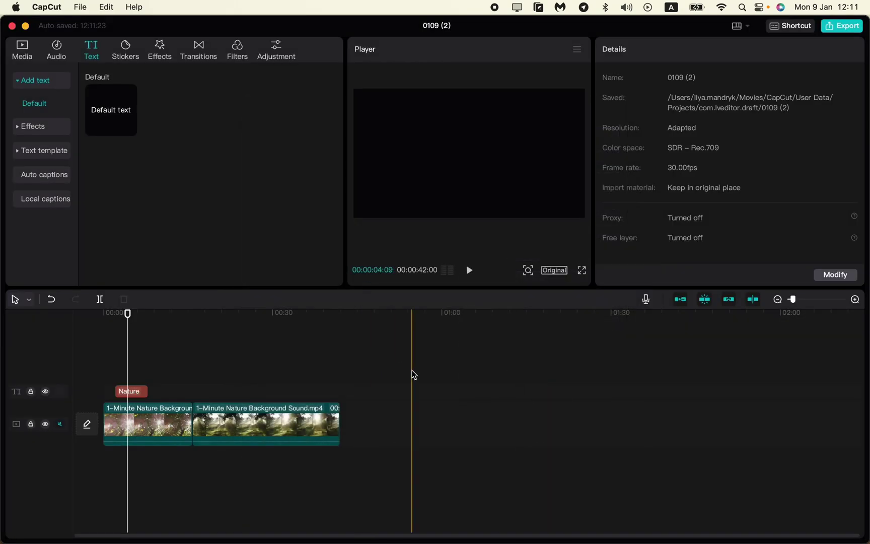